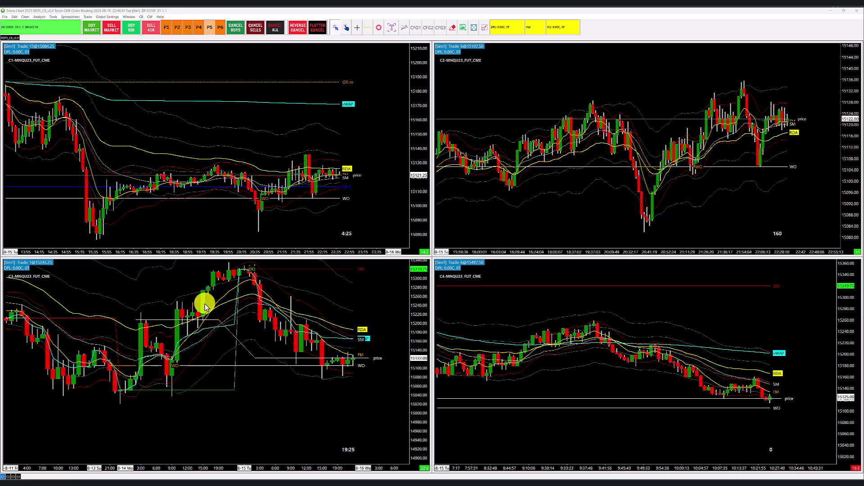
click(165, 144)
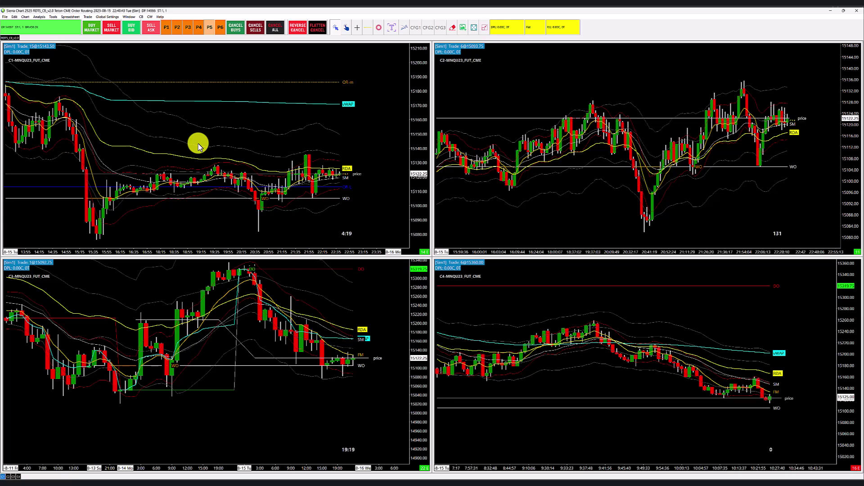
click(558, 188)
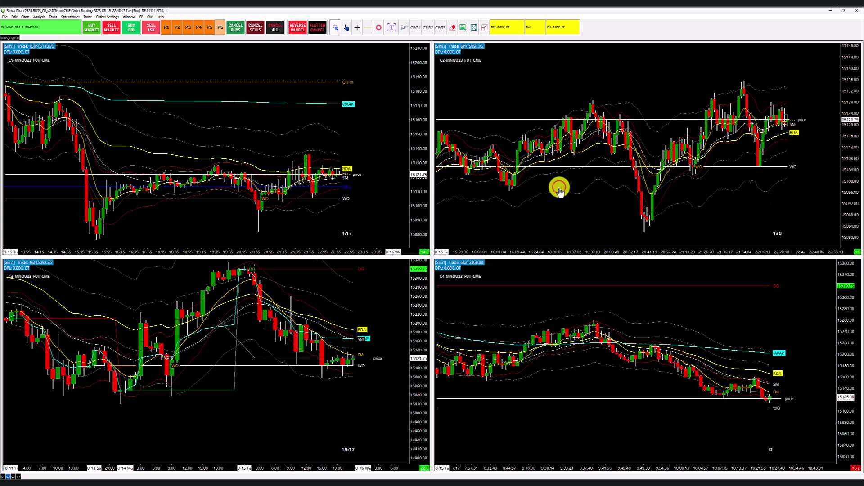
click(147, 291)
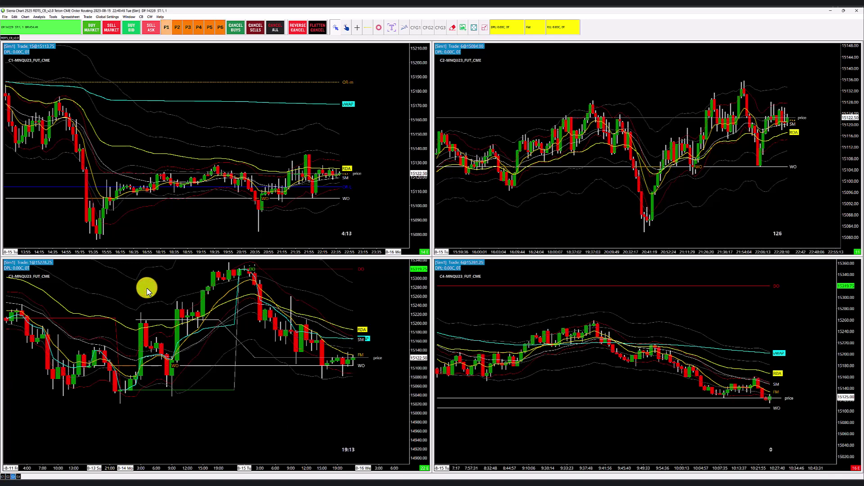
click(598, 382)
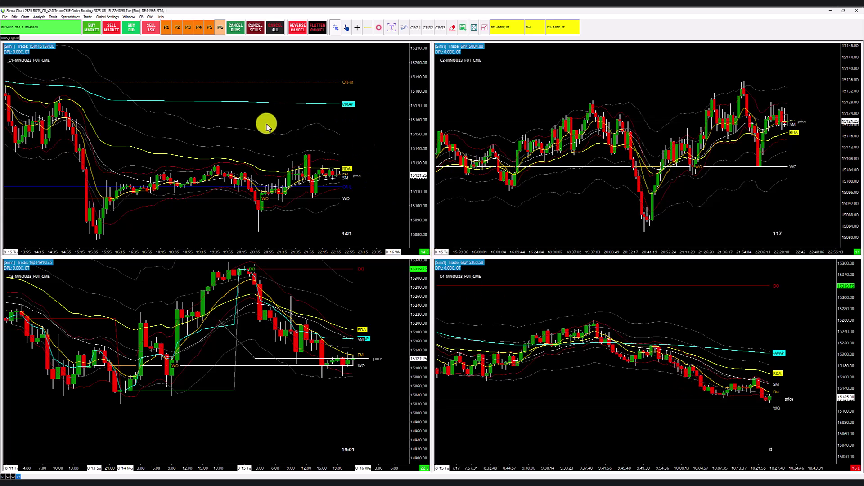
- Examine the 5-minute C1 chart at full size, including its opening-range, VWAP and weekly-open lines, and restore the four-chart layout
click(475, 29)
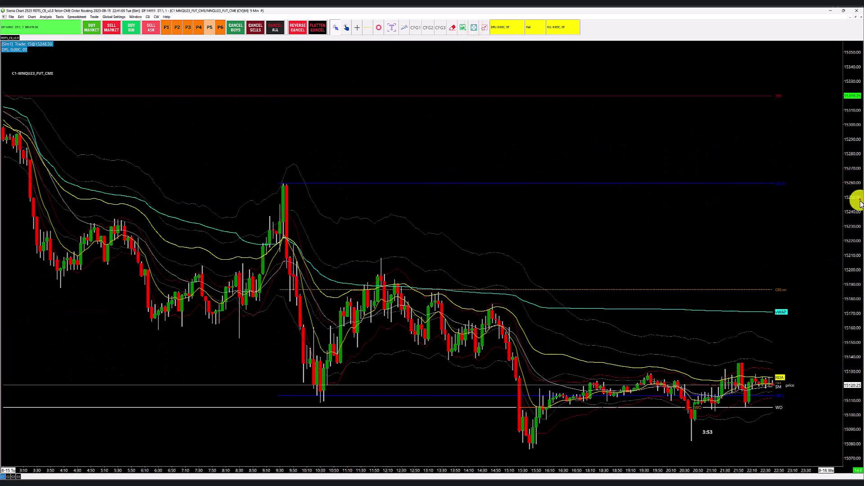
drag(857, 202, 852, 149)
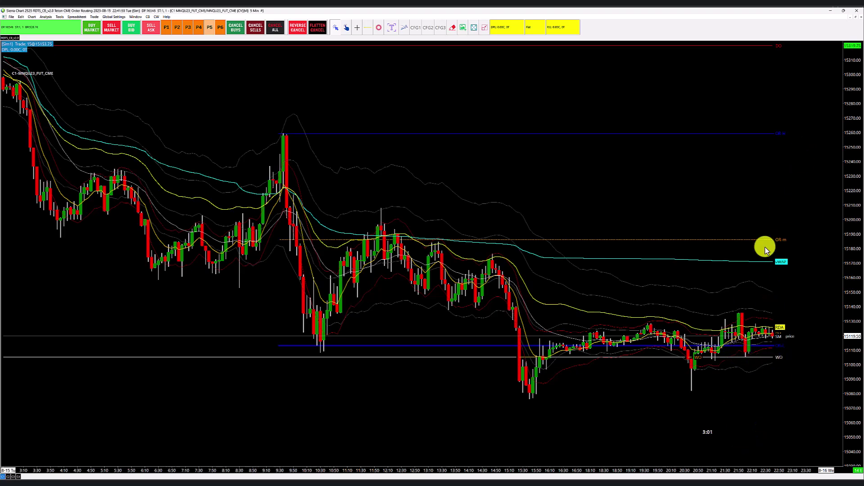
mouse_move(747, 102)
mouse_down()
mouse_move(735, 146)
mouse_move(753, 110)
mouse_up()
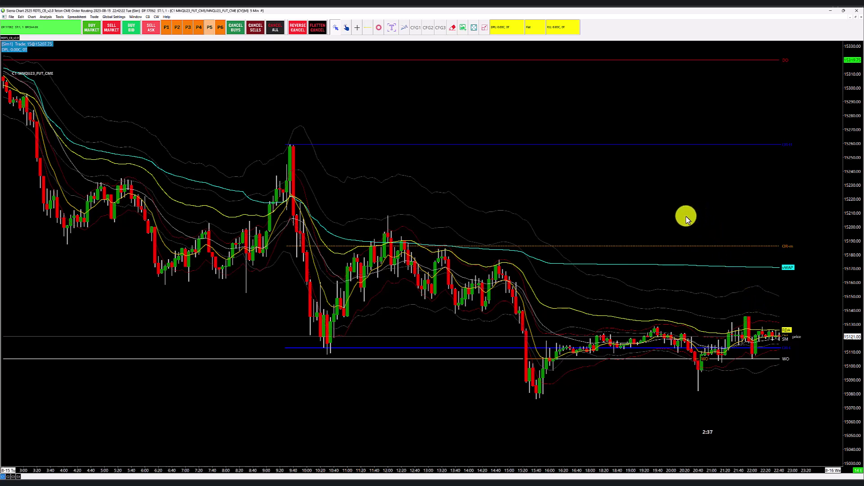
click(484, 28)
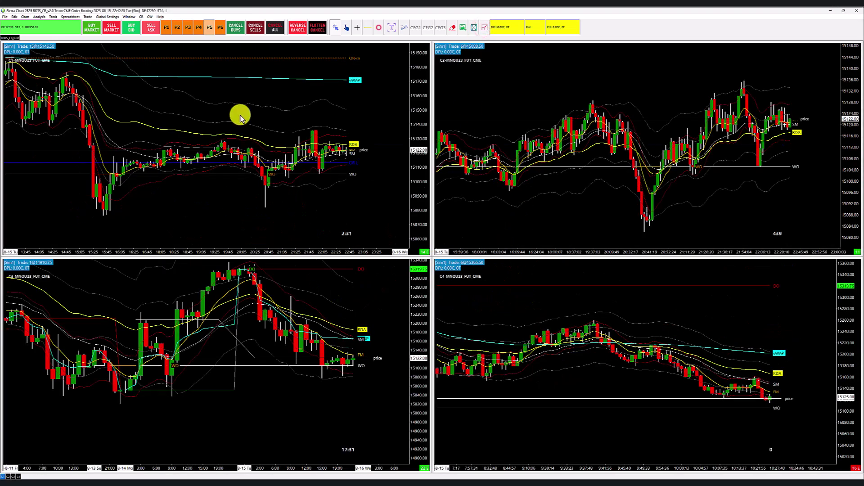
- Review the OR_color opening-range study's settings in the C1 chart's study list and close them without changes
key(F6)
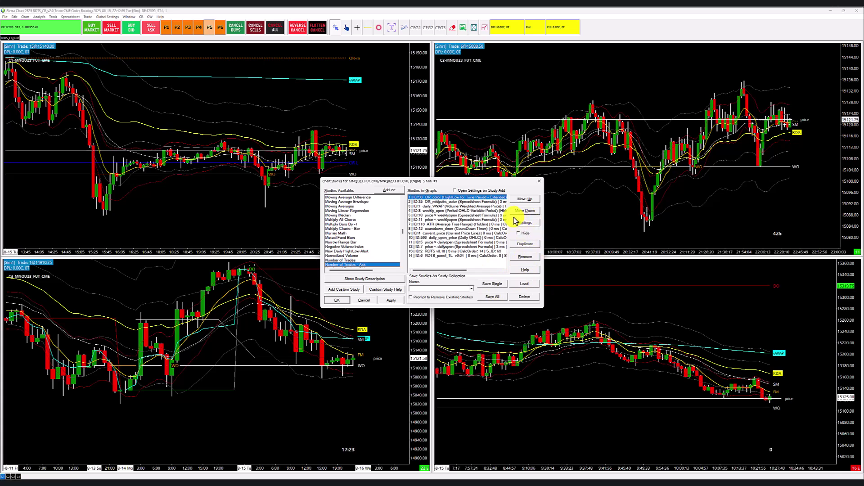
click(525, 224)
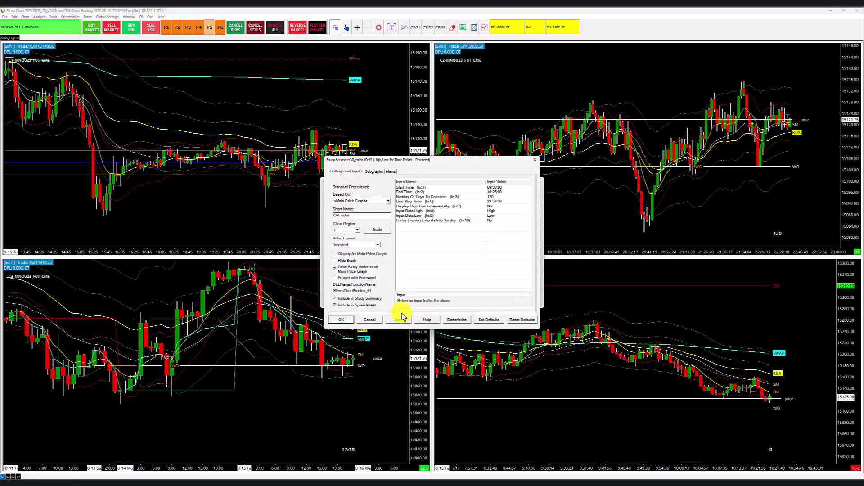
click(369, 318)
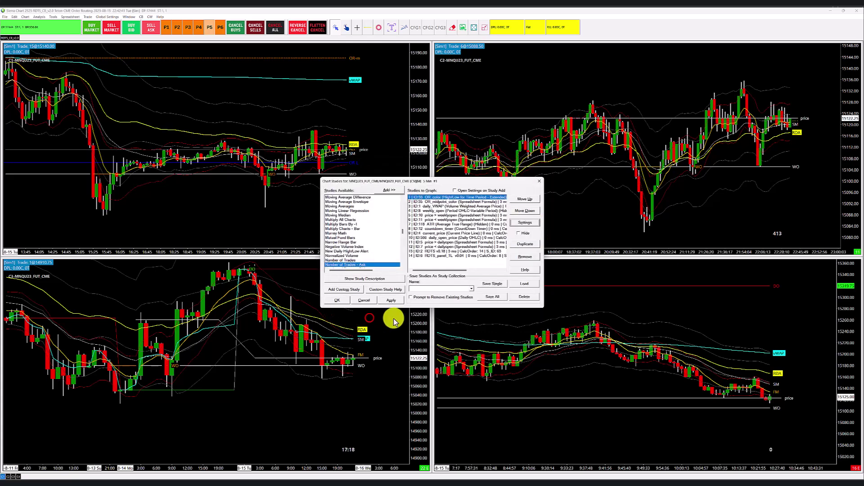
click(364, 300)
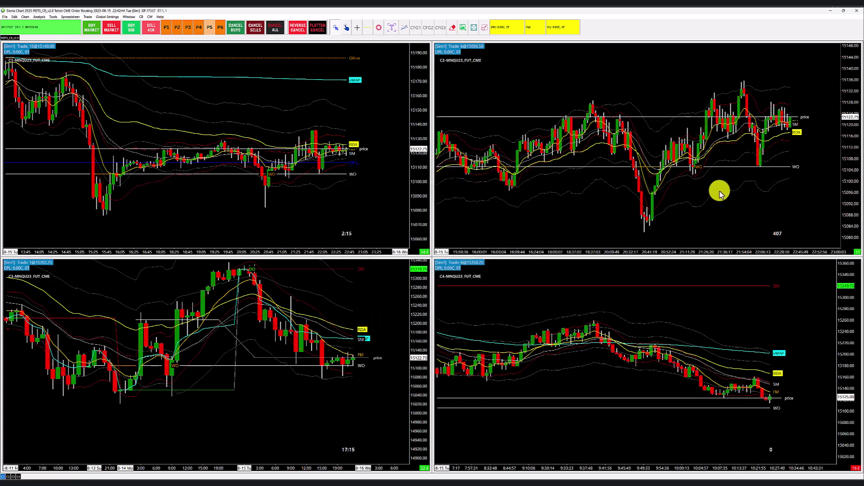
drag(718, 190, 673, 208)
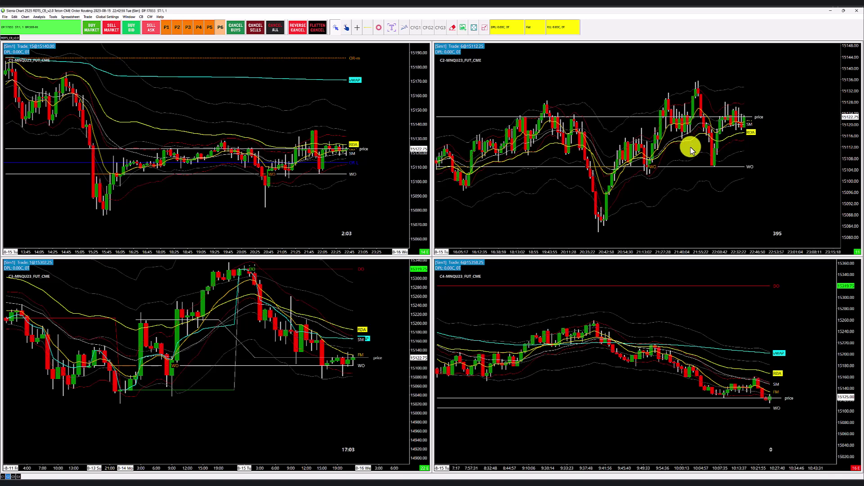
drag(686, 151, 714, 148)
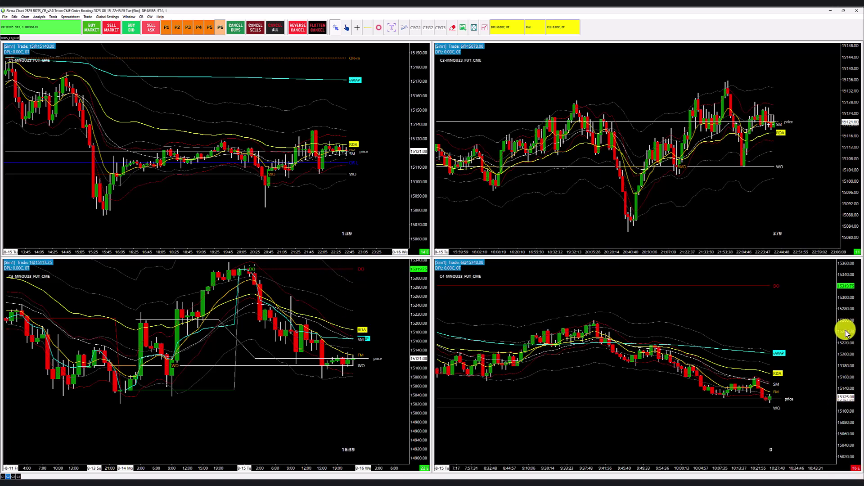
drag(847, 342, 845, 324)
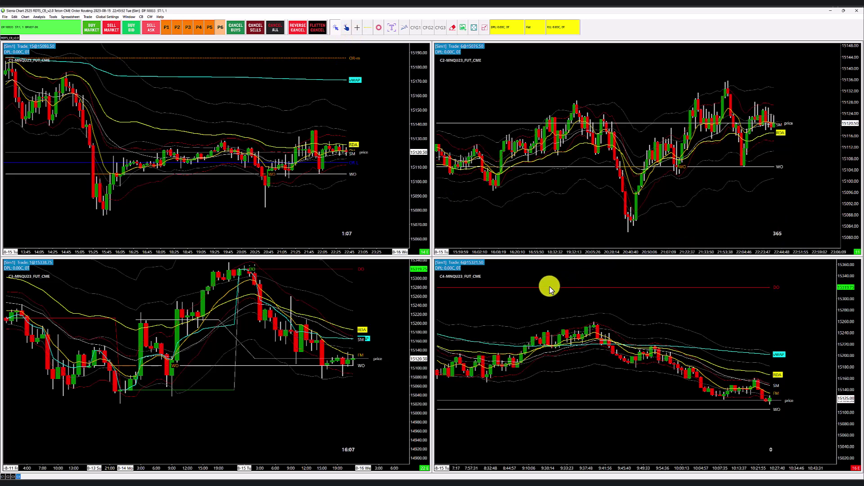
- Maximize the C4 chart and draw CFG1 horizontal lines at the evening swing high, about 15330, and the session low, about 15079
click(567, 273)
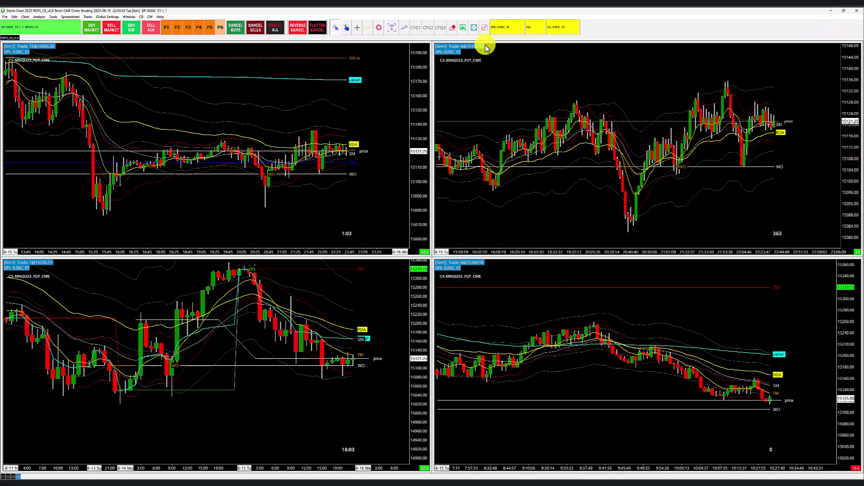
click(474, 29)
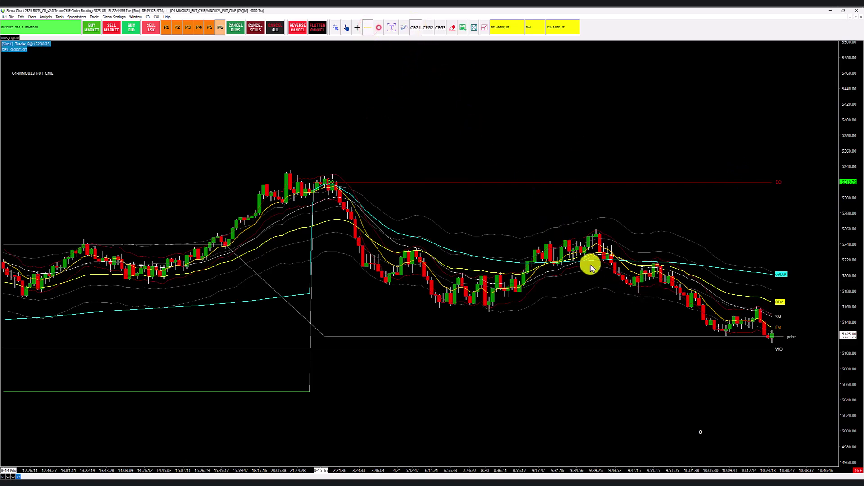
click(284, 174)
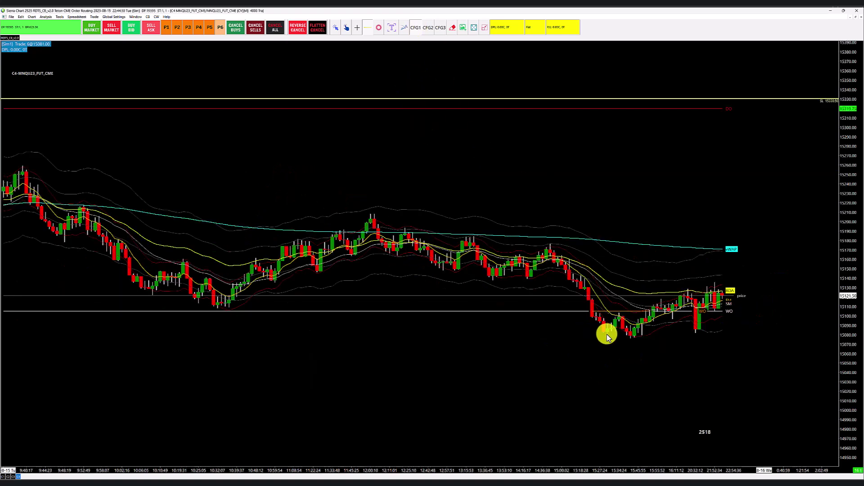
click(586, 341)
drag(586, 341, 583, 338)
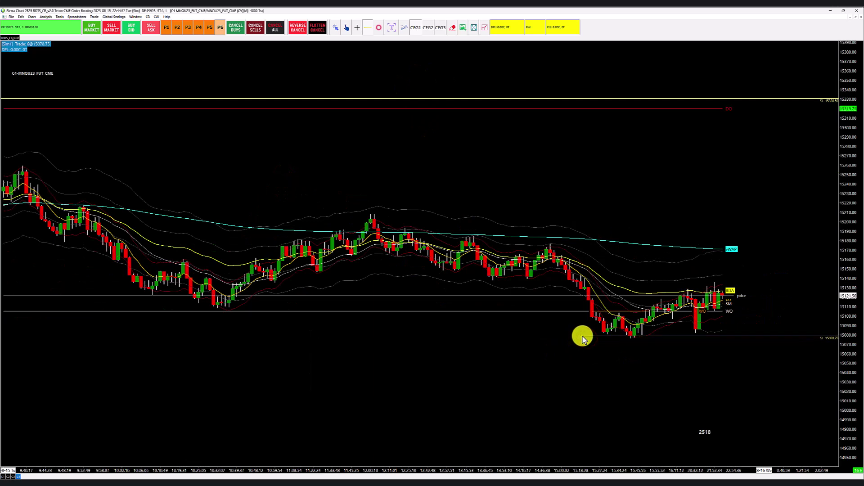
- Add CFG2 horizontal lines at the swing highs near 15170, 15203 and 15125 on C4, and restore the four-chart layout
click(423, 30)
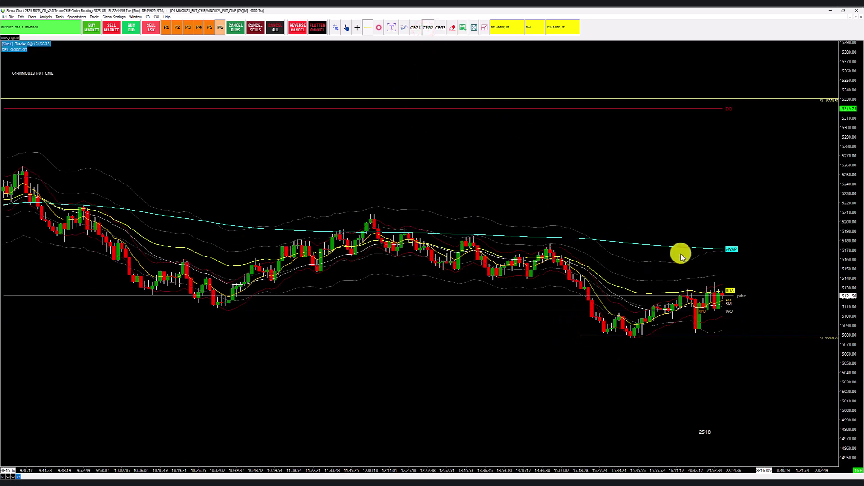
click(541, 252)
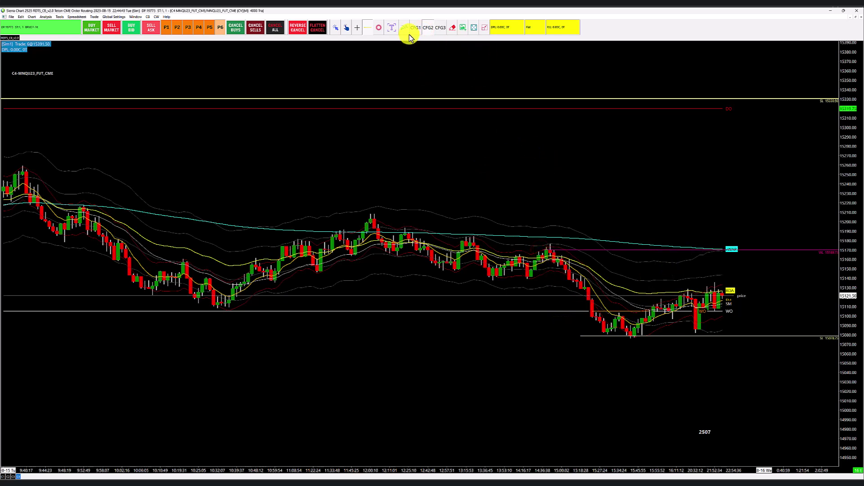
click(363, 217)
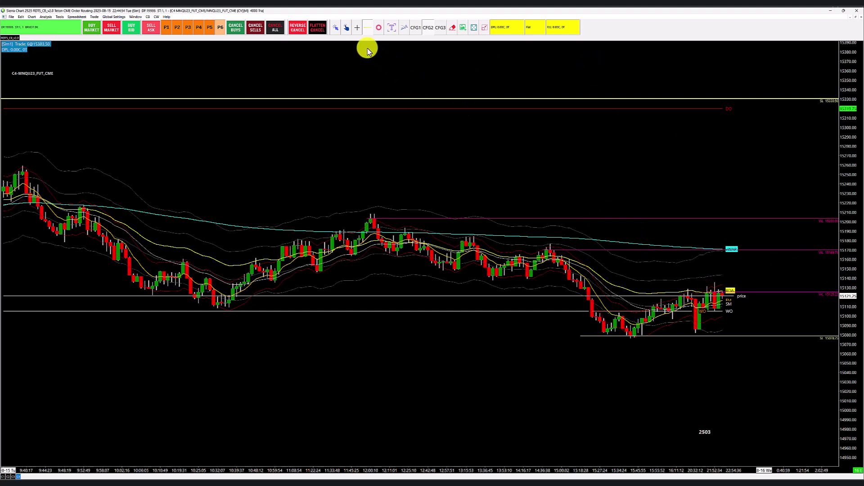
click(483, 28)
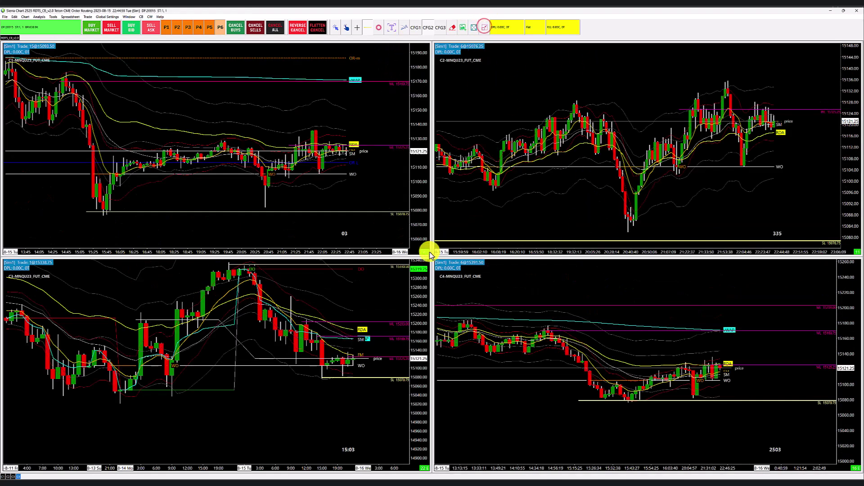
drag(422, 90, 421, 138)
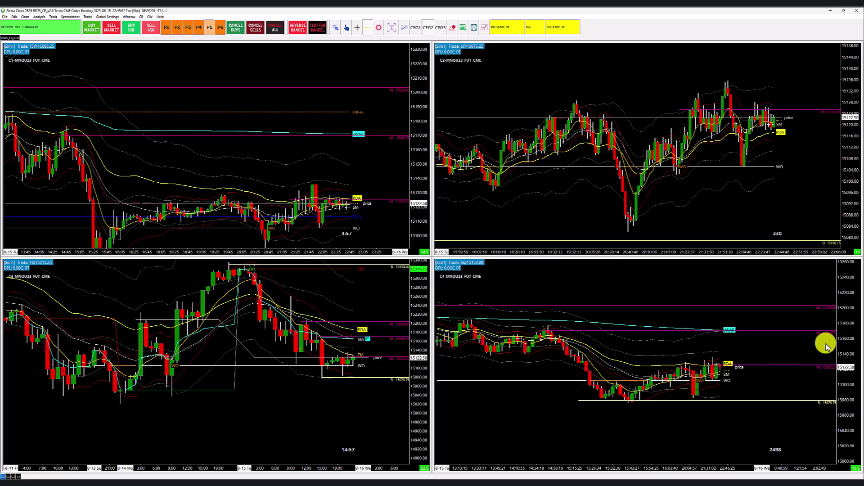
click(814, 143)
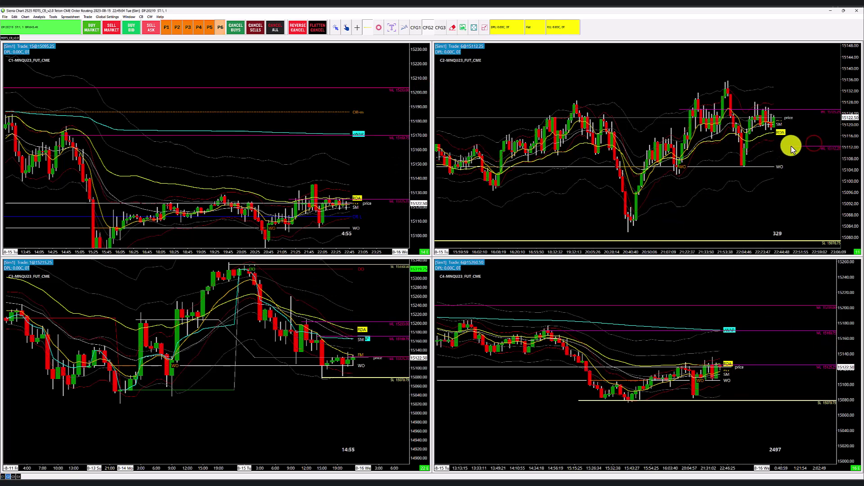
click(490, 46)
click(337, 29)
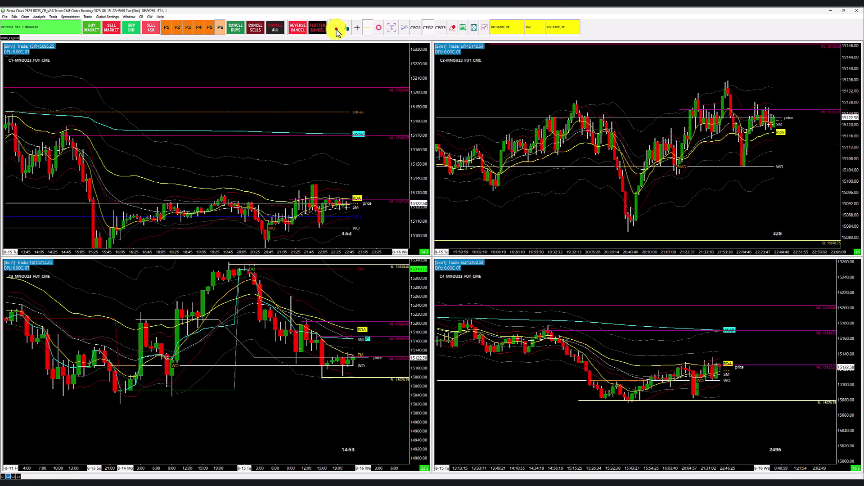
- Maximize the 60-minute C3 chart, add CFG3 horizontal lines at about 15320, 15287 and 15197, and restore the four-chart layout
click(325, 296)
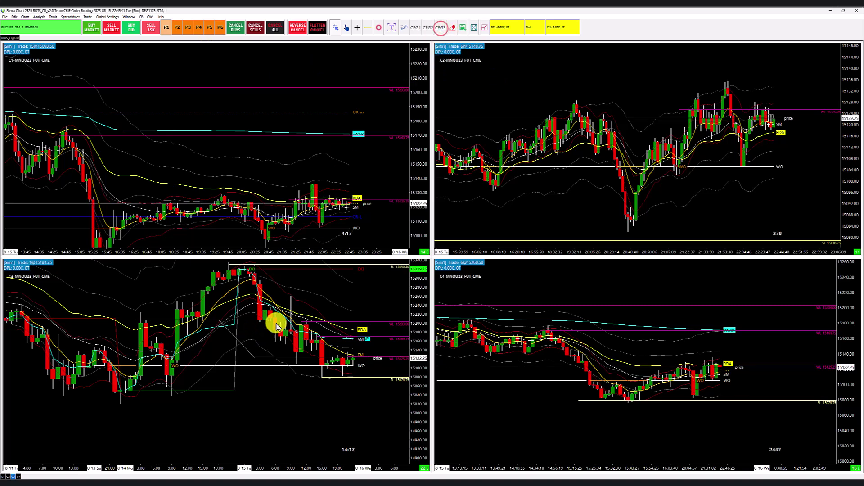
click(338, 293)
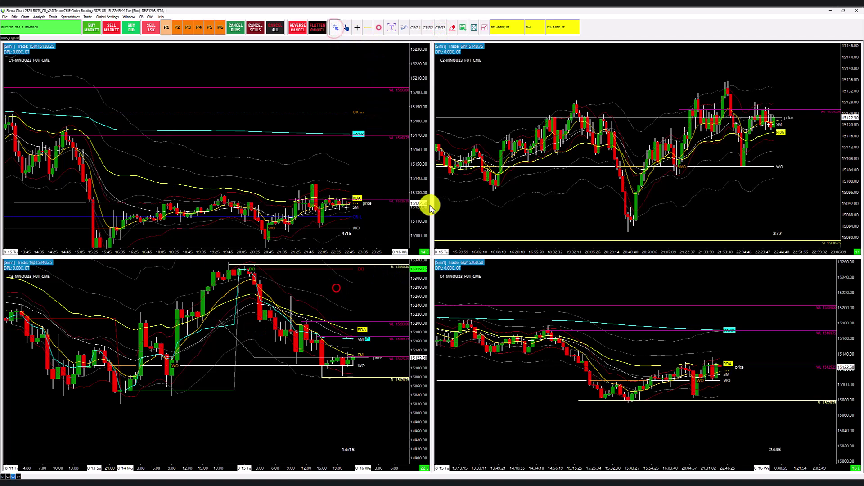
click(474, 29)
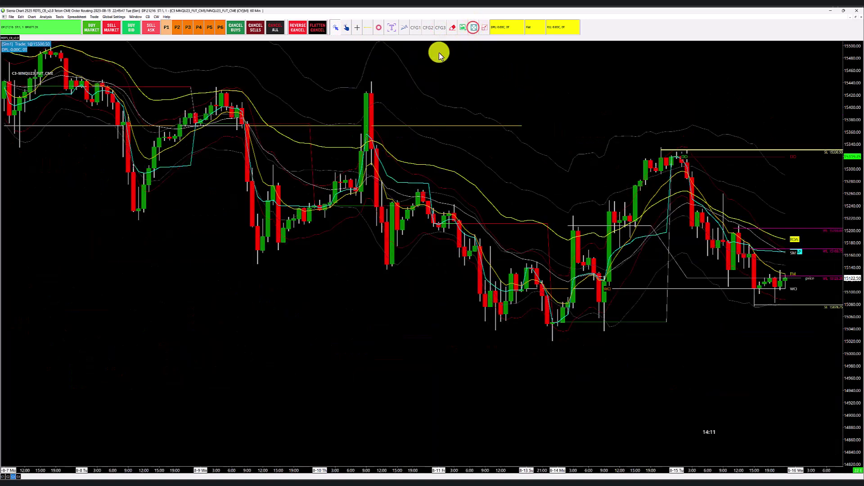
click(371, 29)
click(439, 28)
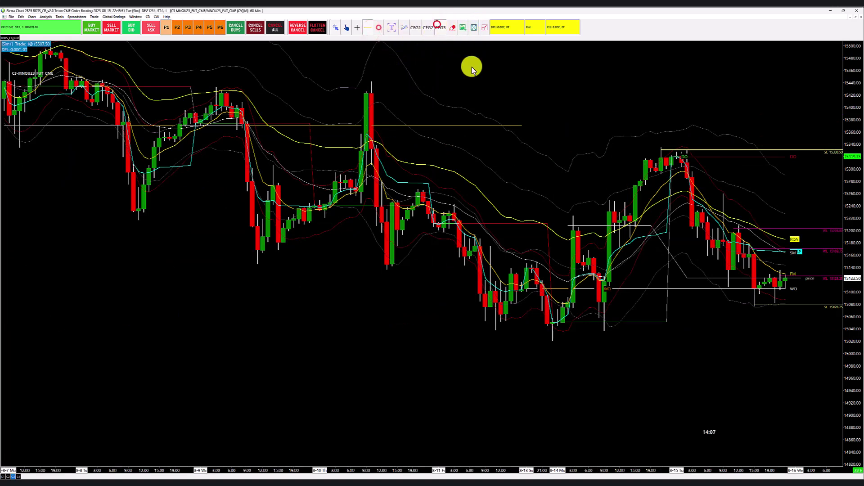
click(661, 158)
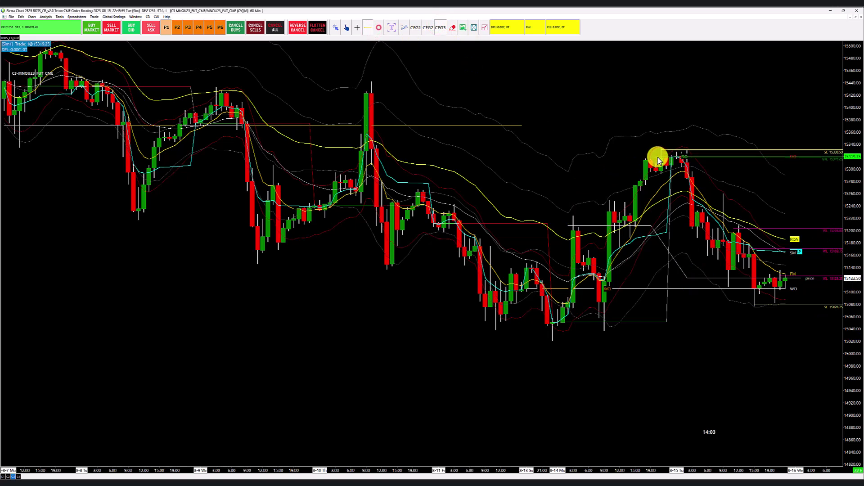
click(658, 159)
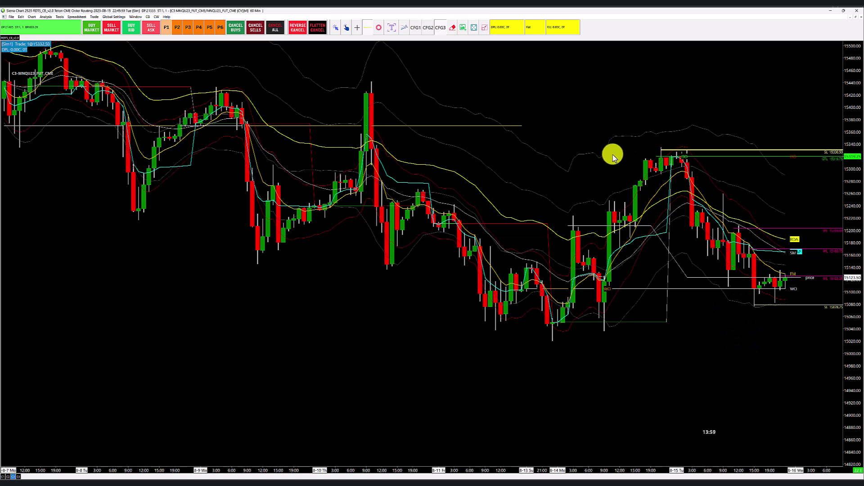
click(692, 177)
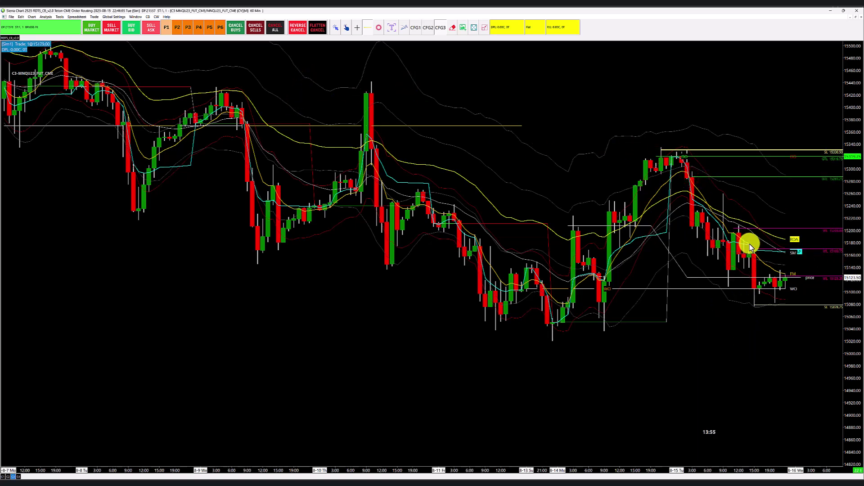
click(485, 27)
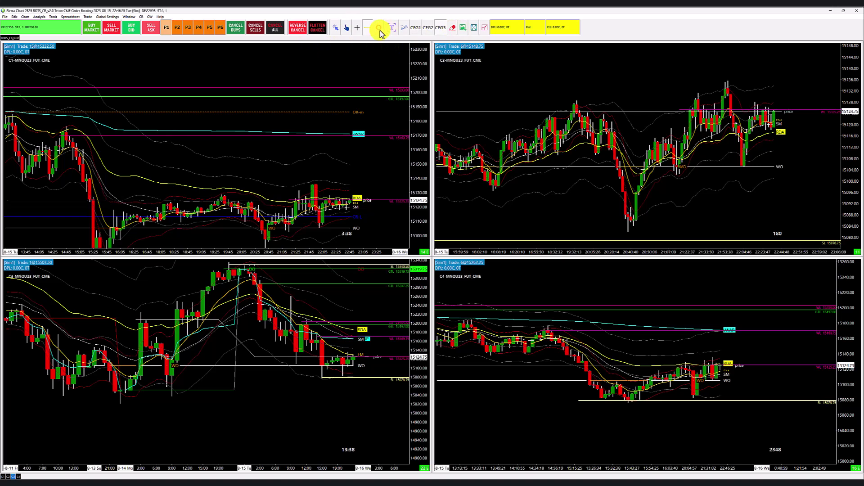
- Compare matching prices and times across the four charts with the crosshair tool, and return to the pointer tool
click(357, 28)
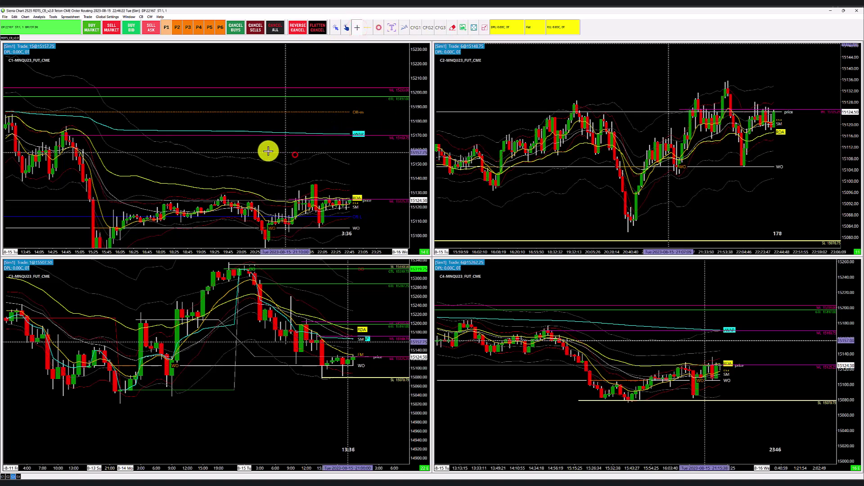
click(336, 28)
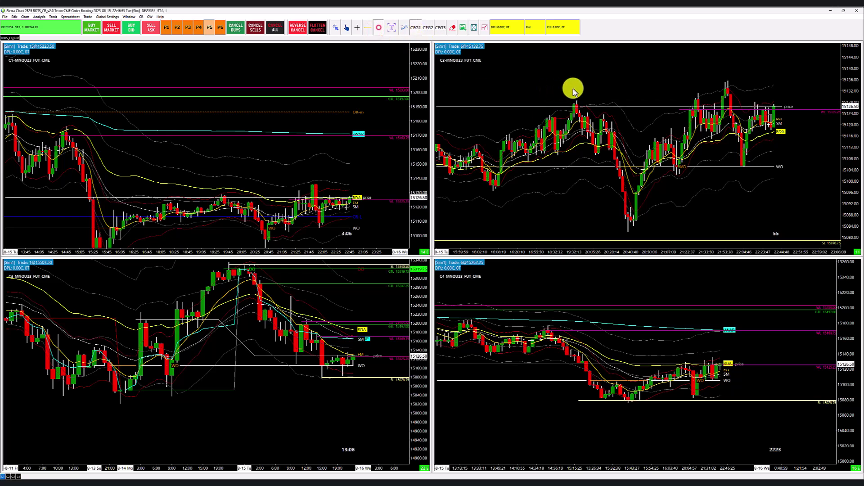
- Mark the C2 swing high near 15128 with a CFG1 ellipse and the swing low near 15105 with a CFG2 ellipse
drag(563, 92, 593, 108)
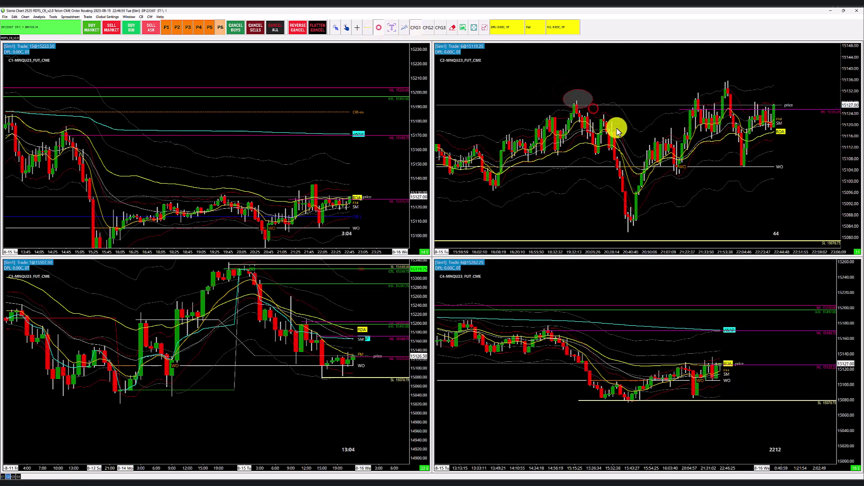
click(428, 27)
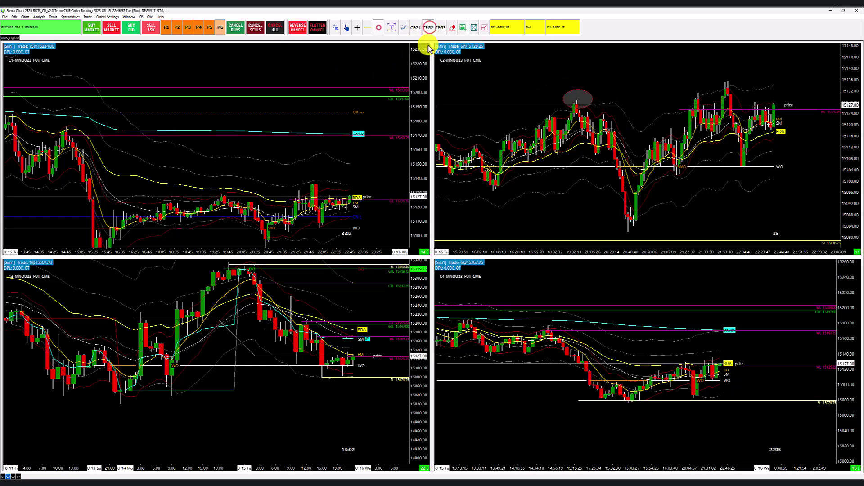
click(733, 159)
click(759, 179)
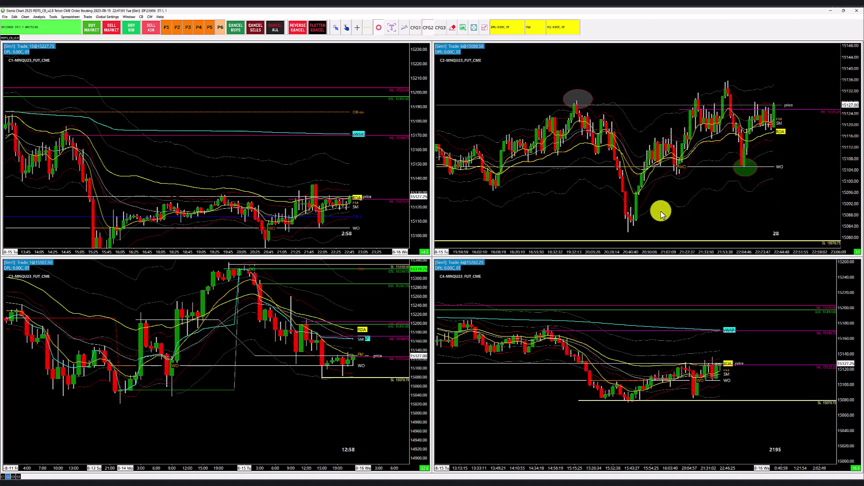
- Review the CFG3 tool entry in the control bar customization settings, close them without changes, and return to the pointer tool
click(437, 26)
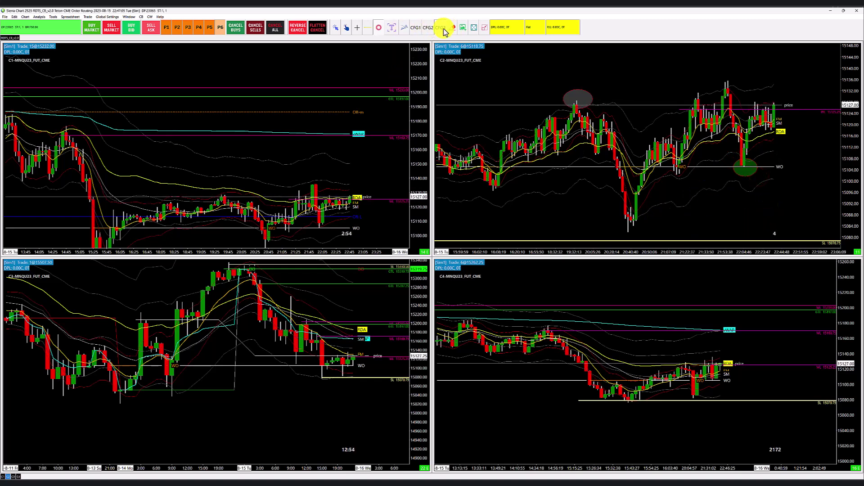
right_click(442, 29)
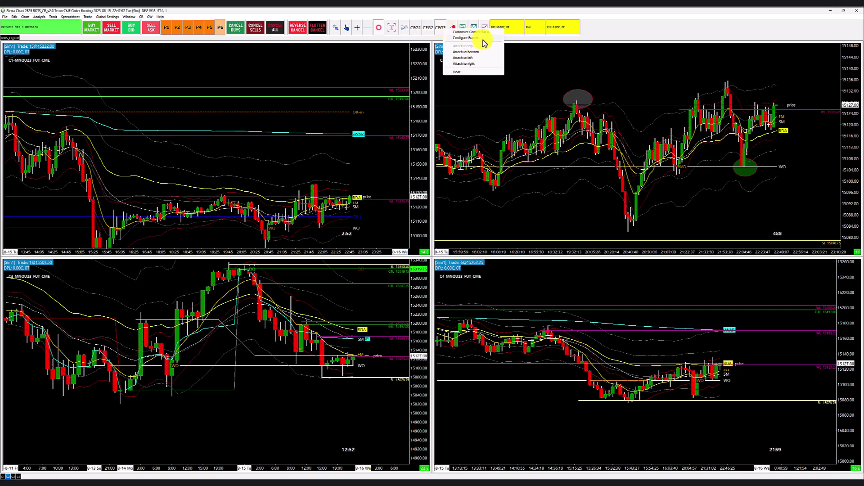
click(485, 32)
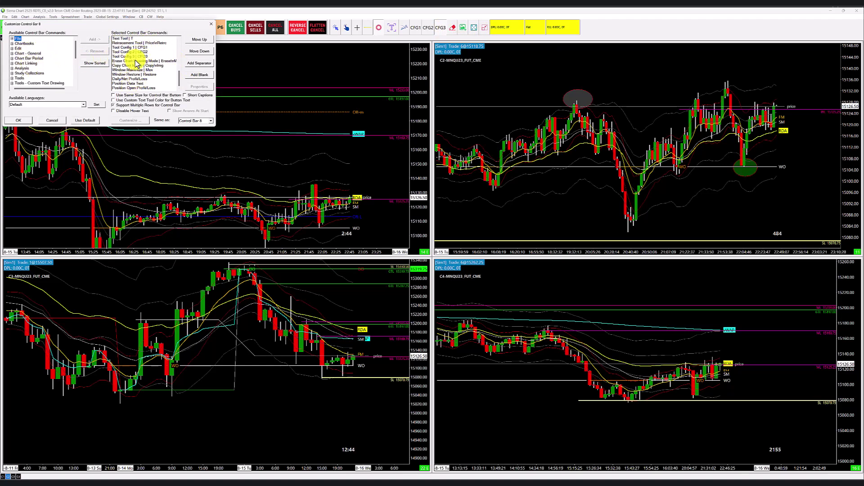
click(133, 56)
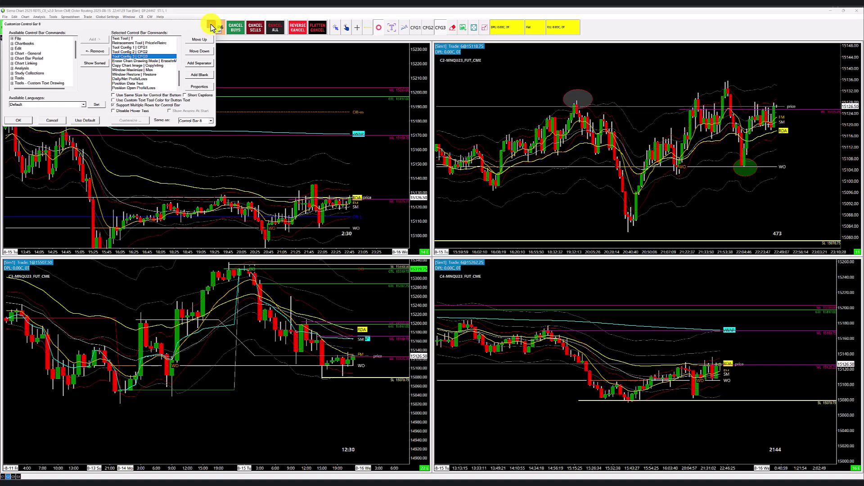
click(211, 25)
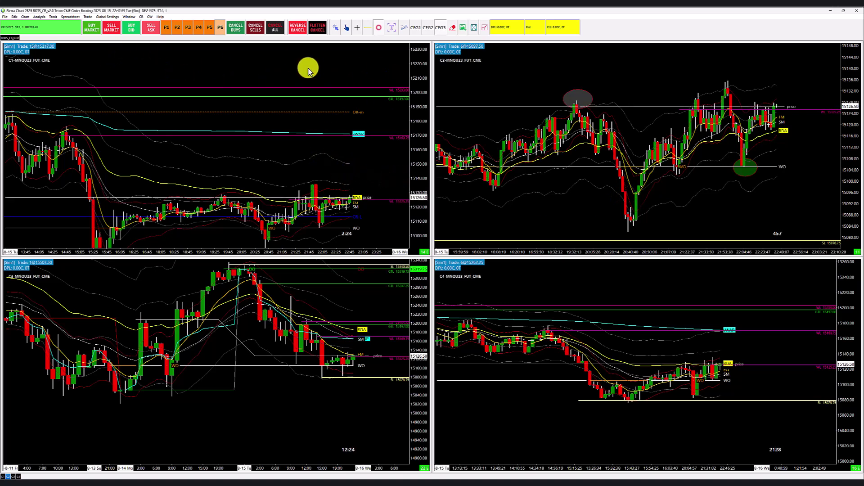
mouse_move(361, 63)
mouse_down()
mouse_move(187, 58)
mouse_move(226, 61)
mouse_move(230, 50)
mouse_move(292, 45)
mouse_up()
click(334, 29)
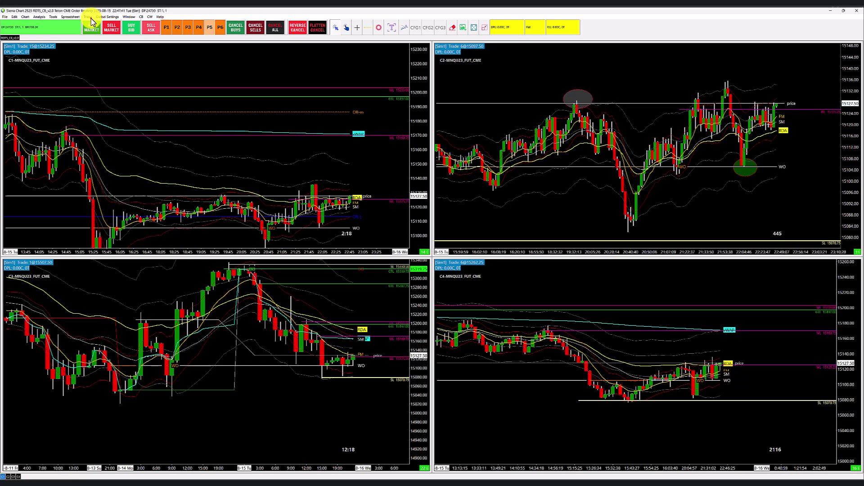
- Attach a trade window to both the C1 and C2 charts
click(89, 17)
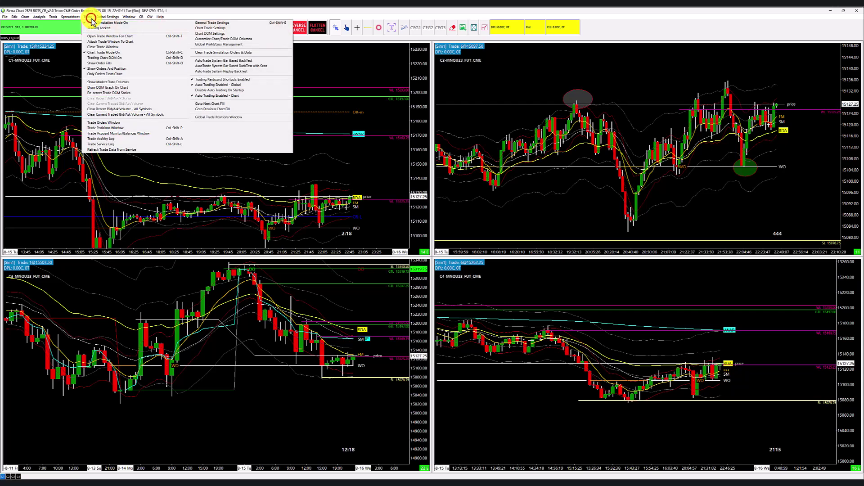
click(122, 42)
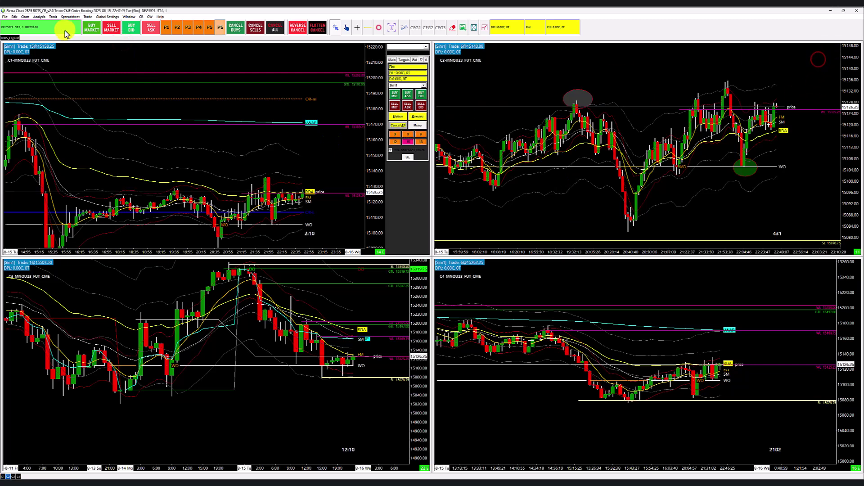
click(87, 17)
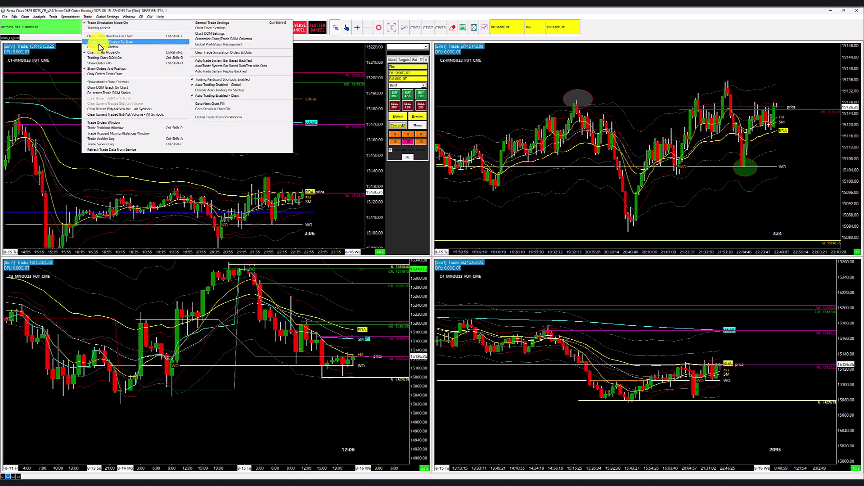
click(112, 42)
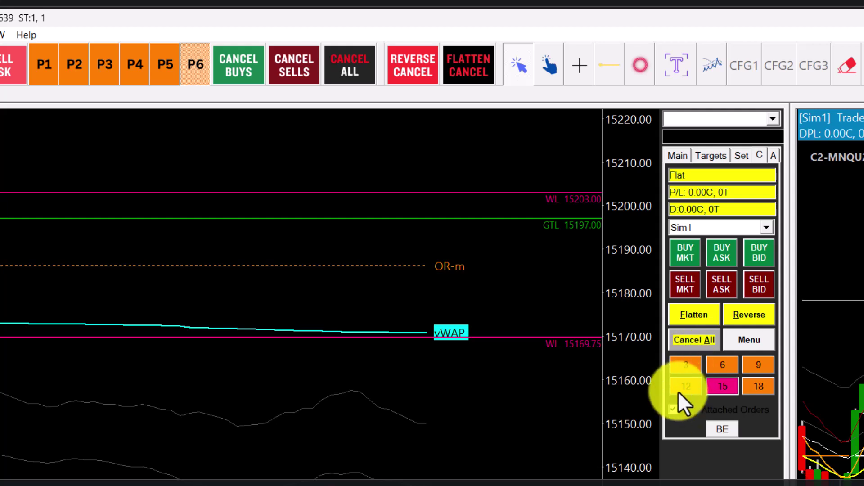
- Cycle the C1 trade window's order quantity through the presets 3, 6, 9, 12 and 15, ending at 18
click(686, 366)
click(725, 363)
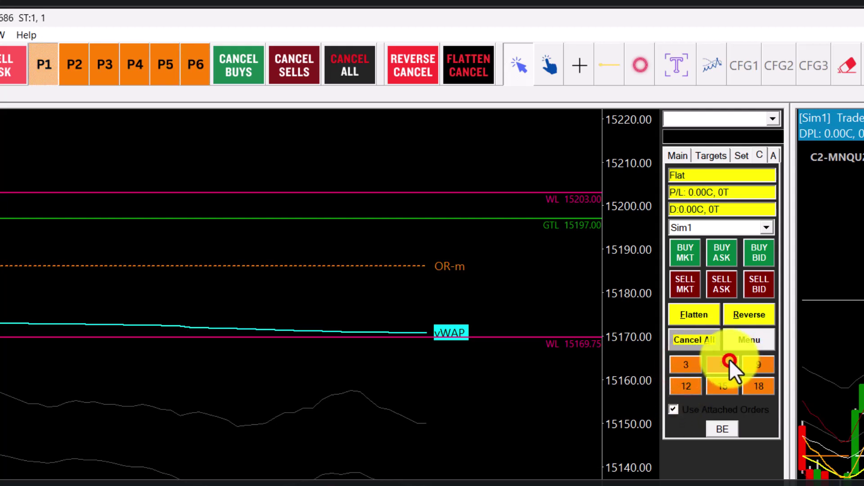
click(761, 366)
click(681, 389)
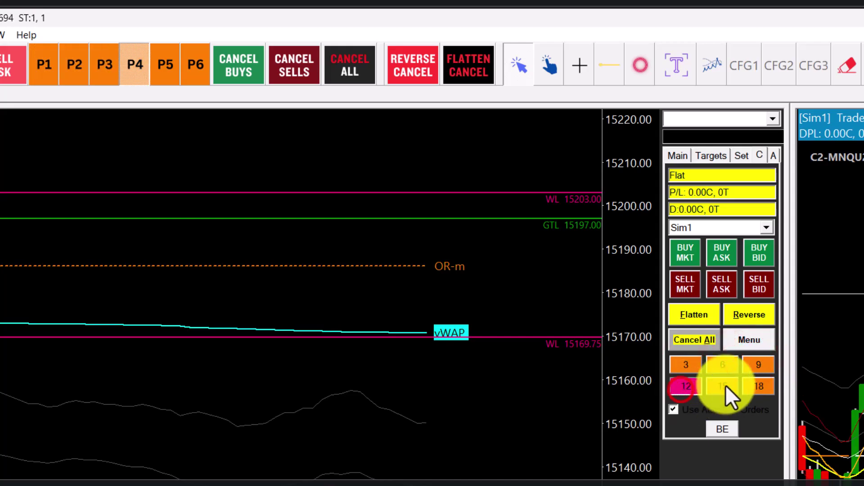
click(726, 384)
click(760, 383)
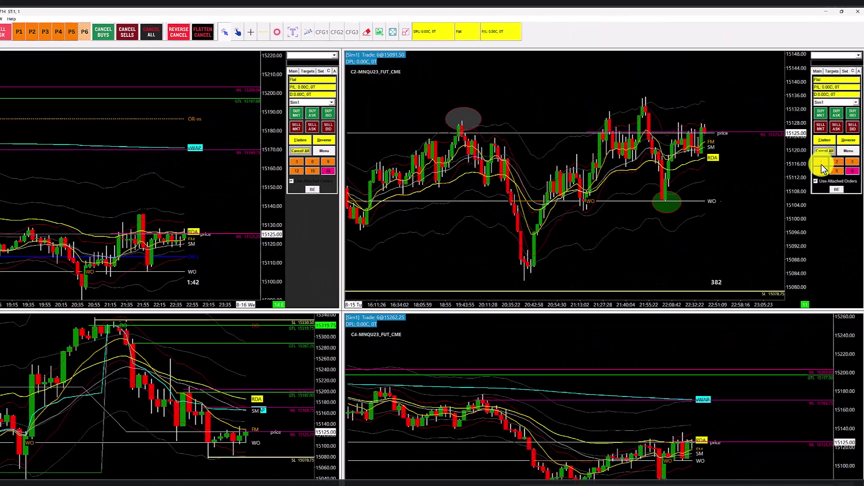
- Cycle the C2 trade window's order quantity through the presets 1, 2, 3, 4 and 5, ending at 6
click(821, 163)
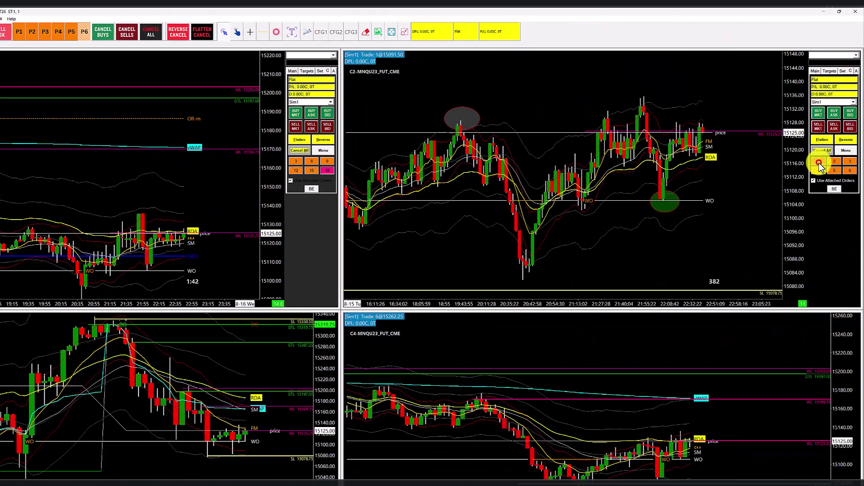
click(839, 164)
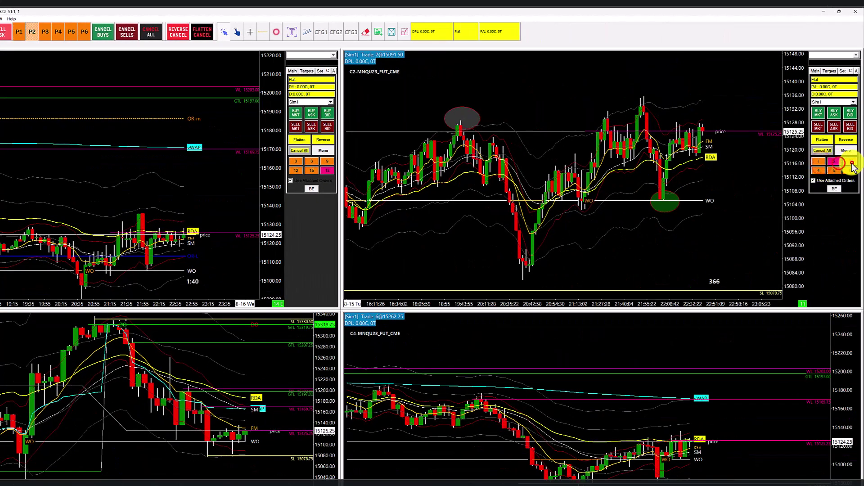
click(851, 163)
click(818, 172)
click(834, 172)
click(850, 171)
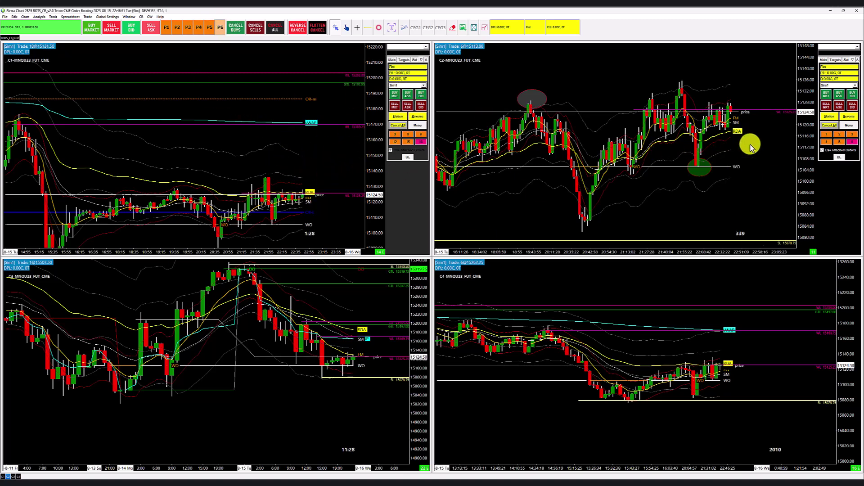
- Set the C2 order quantity to 1 with preset P1, place a buy order at the bid, and buy 1 contract at market
click(170, 28)
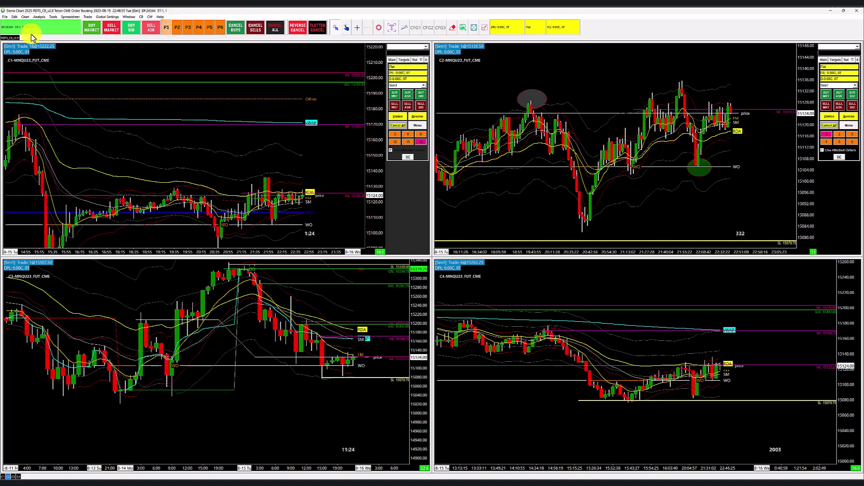
click(128, 29)
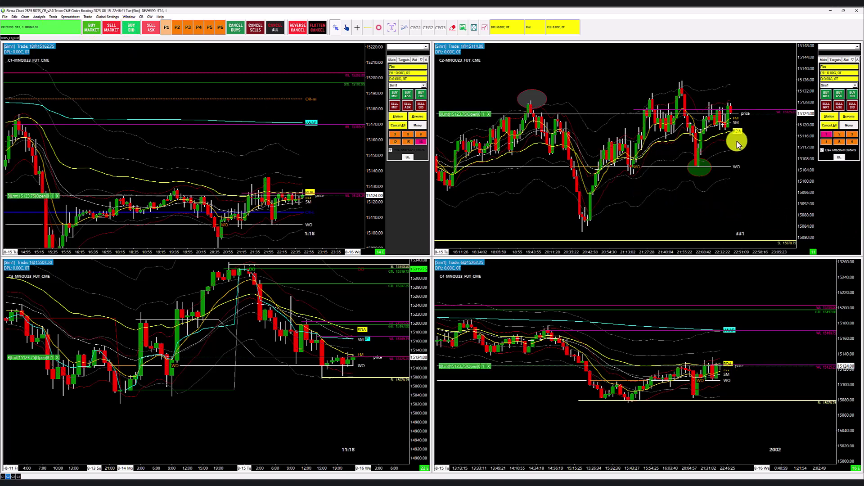
click(92, 27)
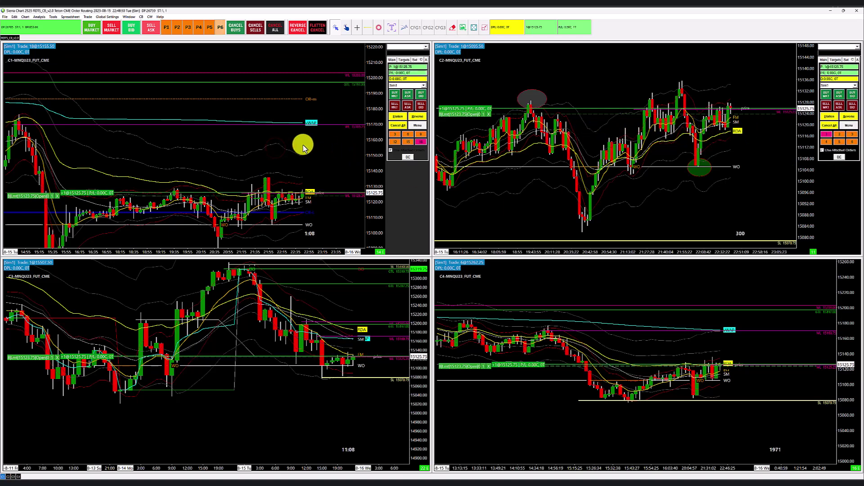
- Set the C1 order quantity to 3 with preset P1 and buy 3 contracts at market
click(167, 28)
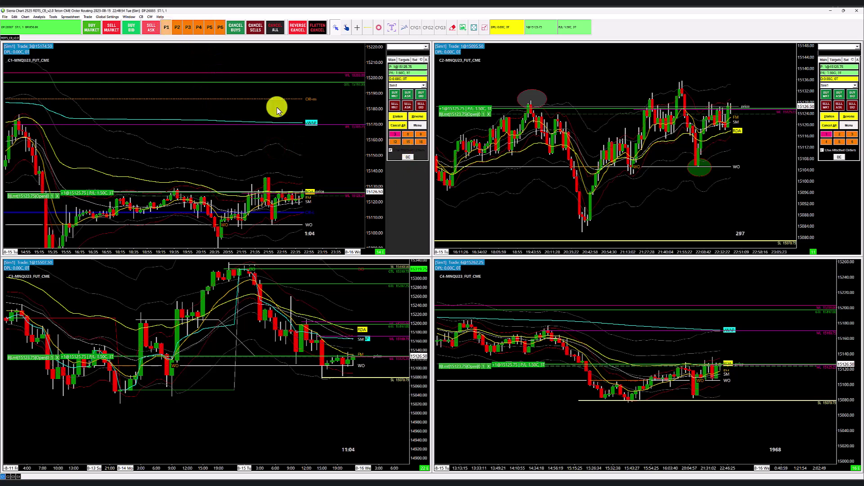
click(91, 29)
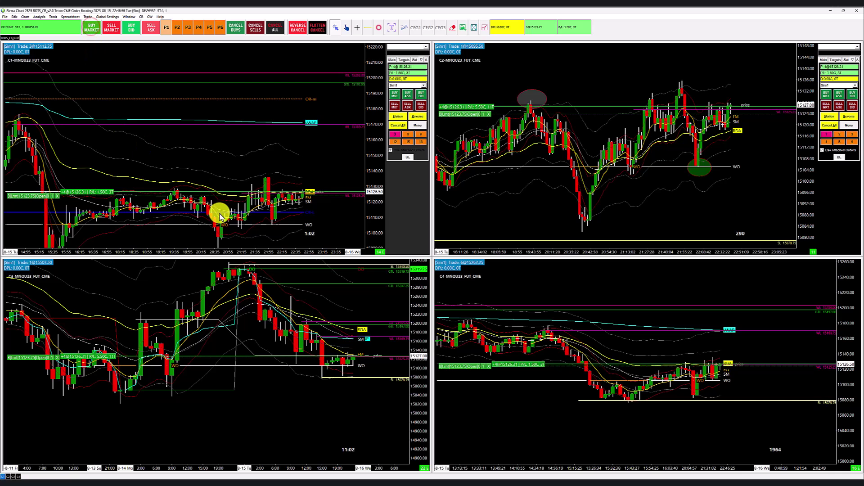
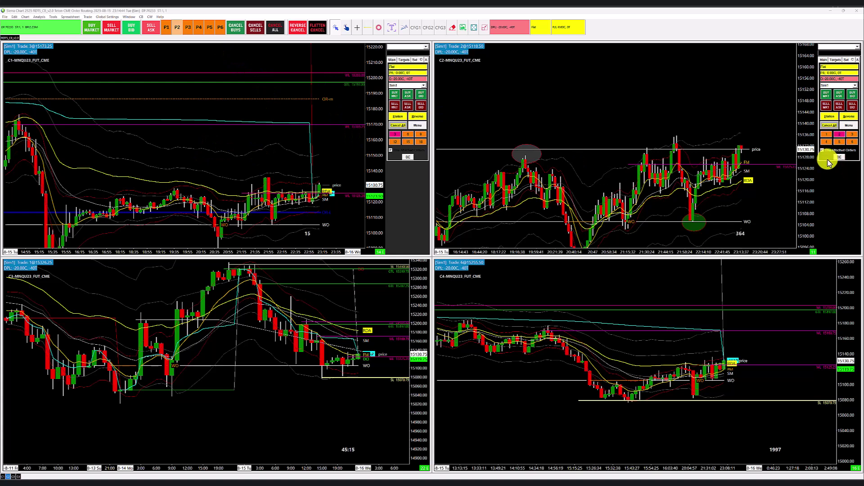
- Set the C2 order quantity to 6 and buy 6 contracts at market
click(852, 141)
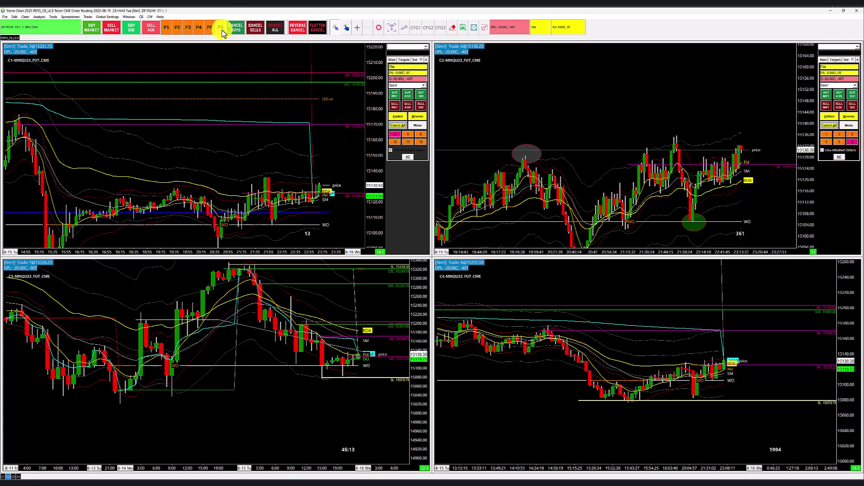
click(93, 27)
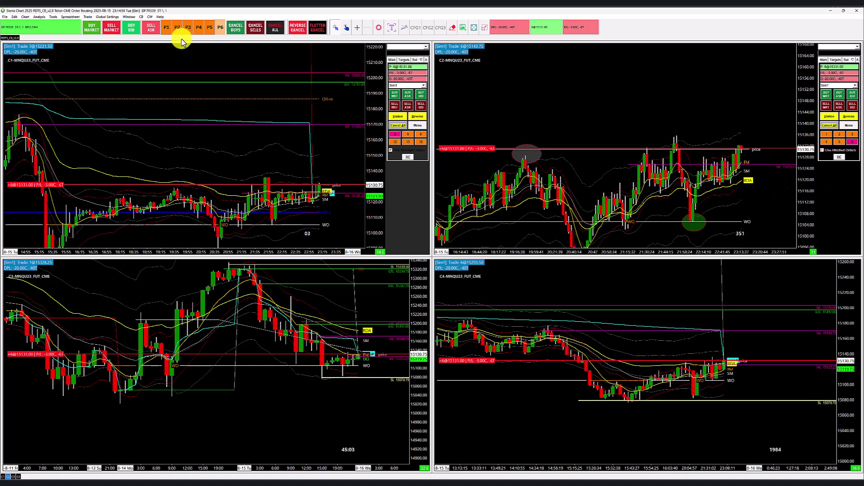
- Set the C2 order quantity to 1 and place a sell trailing stop at 15121.00 and a sell stop at 15117.50
click(166, 27)
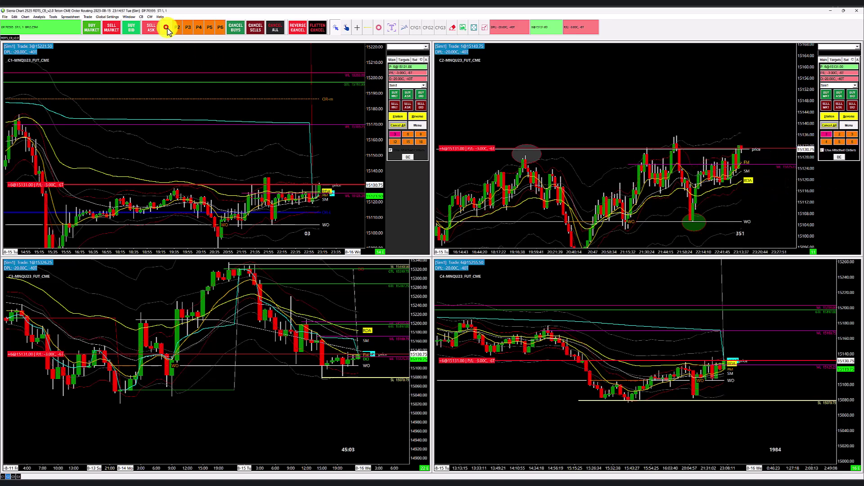
click(829, 134)
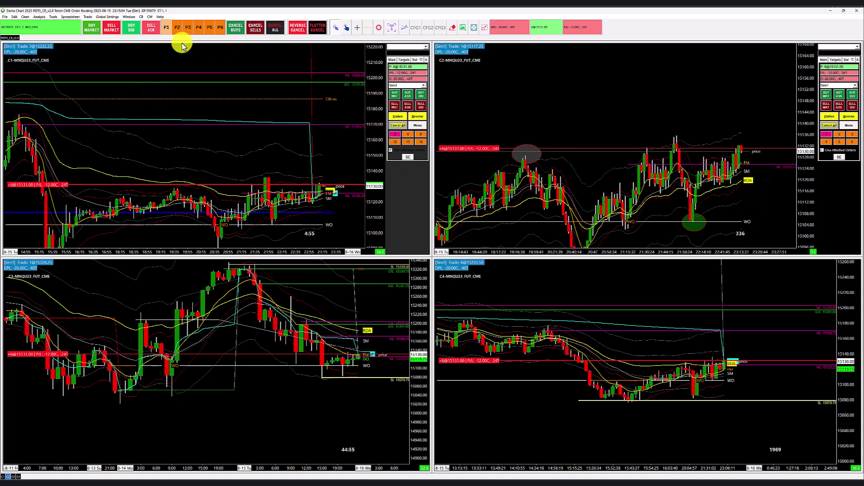
right_click(762, 177)
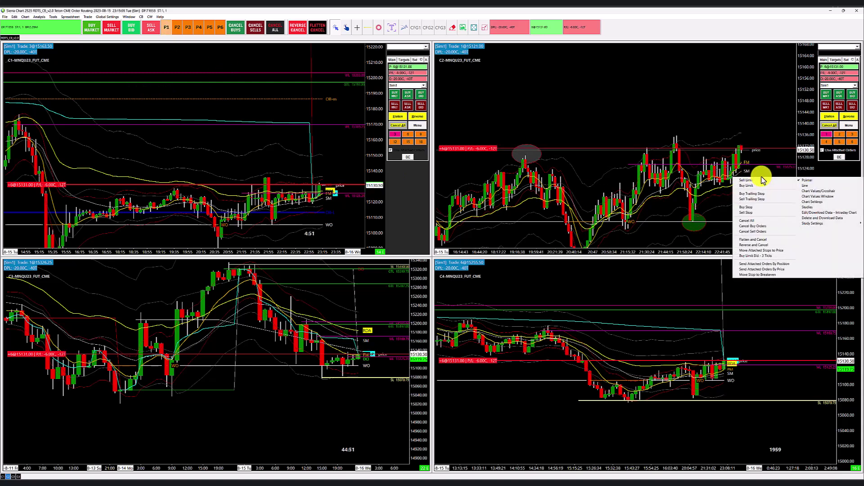
click(767, 201)
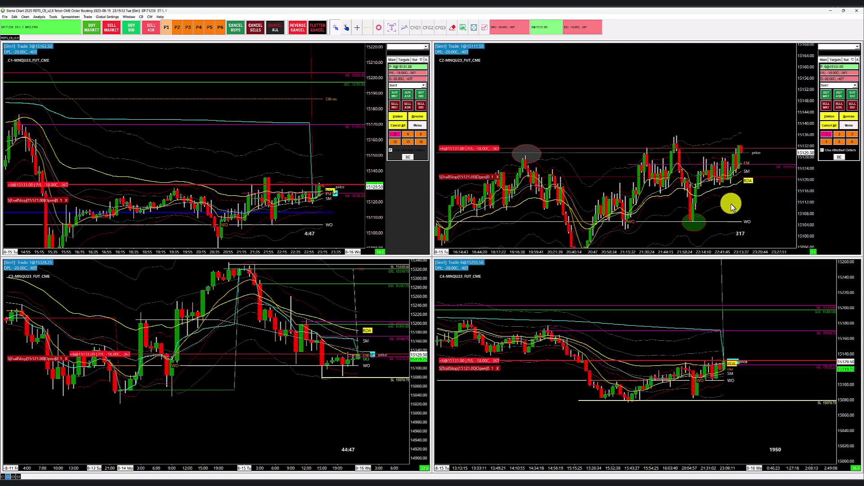
right_click(749, 186)
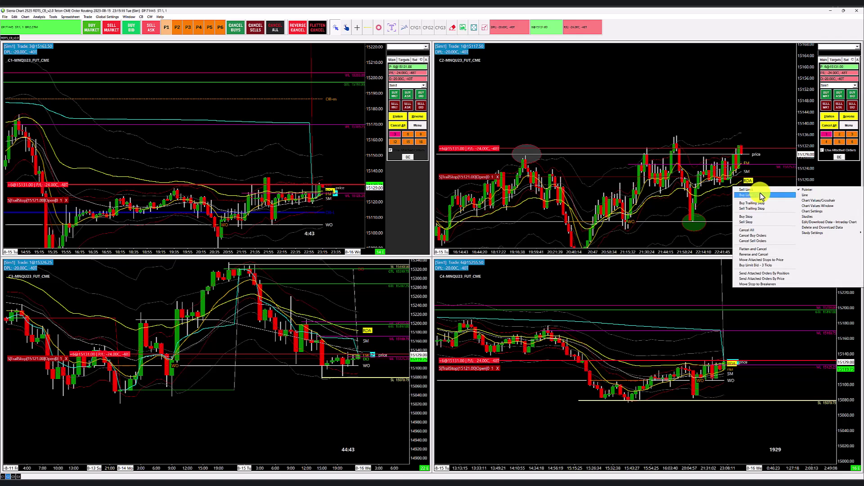
click(756, 224)
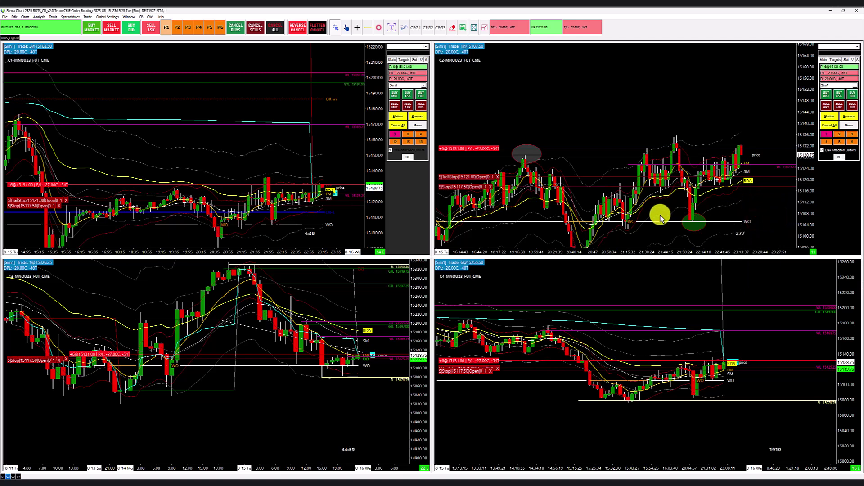
- Place a sell limit order at 15145.50 on chart C2 and move the sell trailing stop to 15119.50
right_click(723, 108)
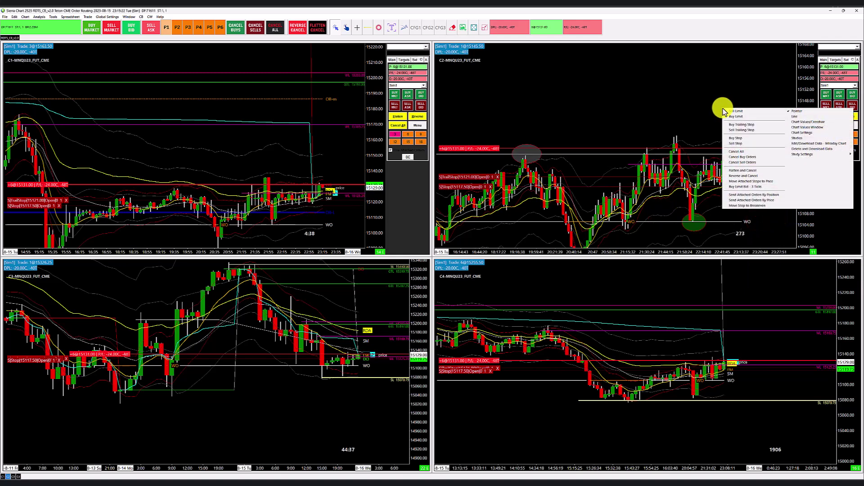
click(757, 111)
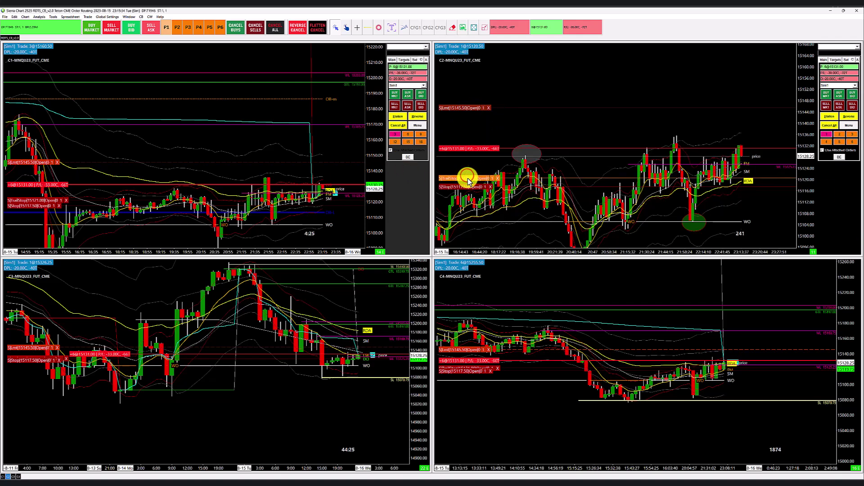
mouse_move(469, 179)
mouse_down()
mouse_move(470, 192)
mouse_move(473, 184)
mouse_up()
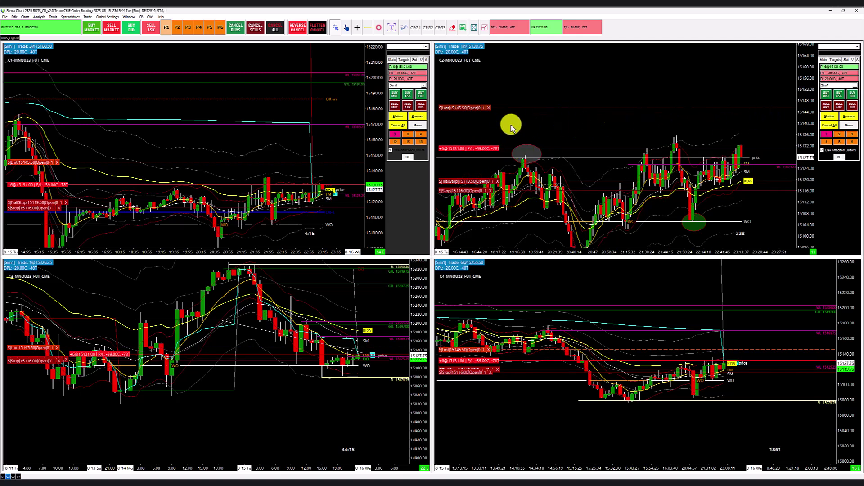
- Place a C2 buy limit at 15122.00, then set the order quantity to 3 and place another buy limit at 15120.25
right_click(694, 175)
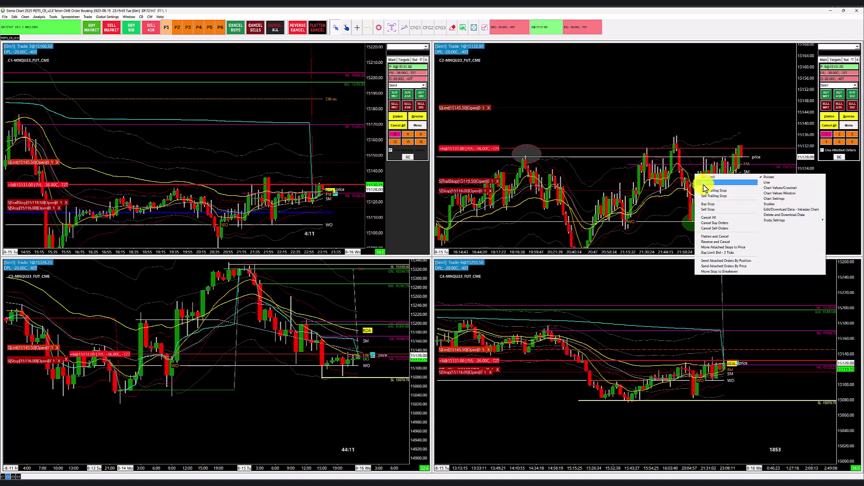
click(707, 182)
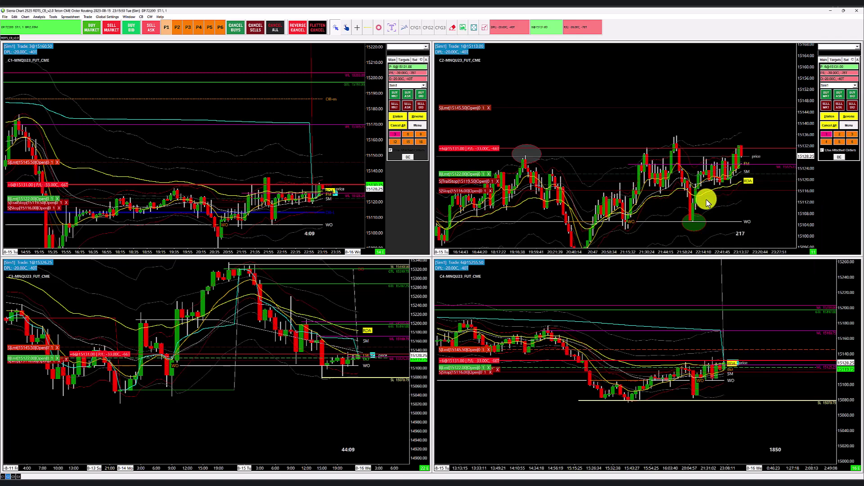
click(852, 133)
right_click(756, 180)
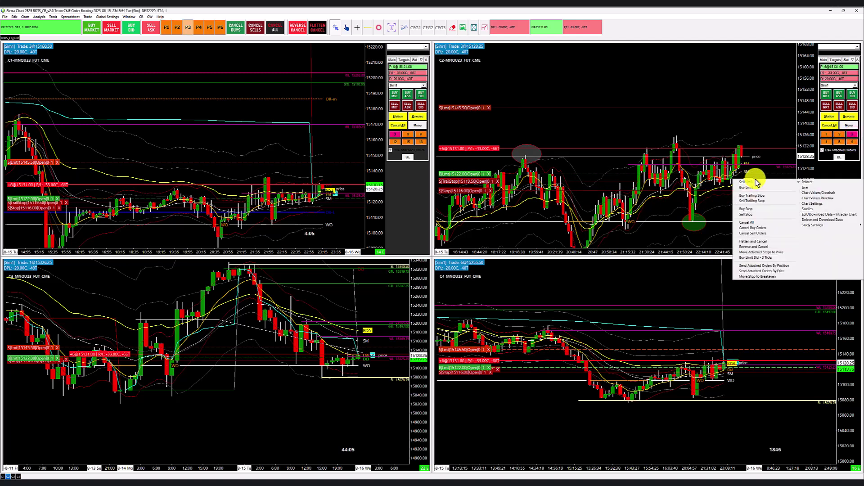
click(759, 188)
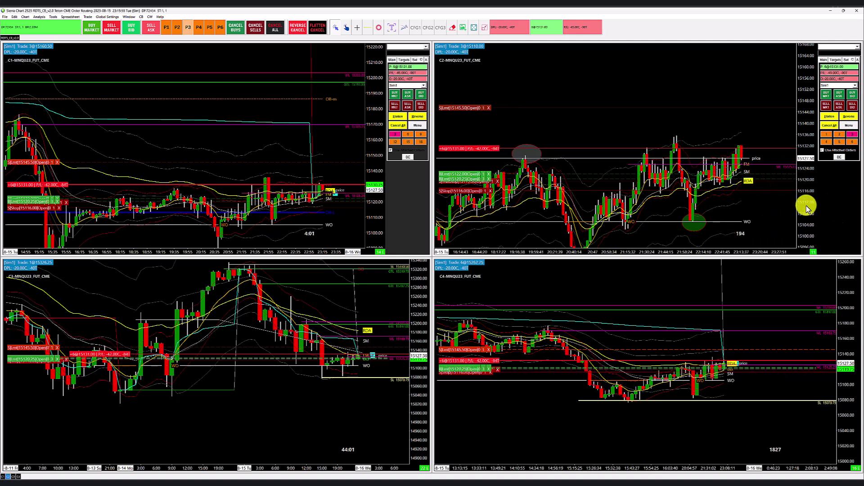
drag(804, 199, 814, 233)
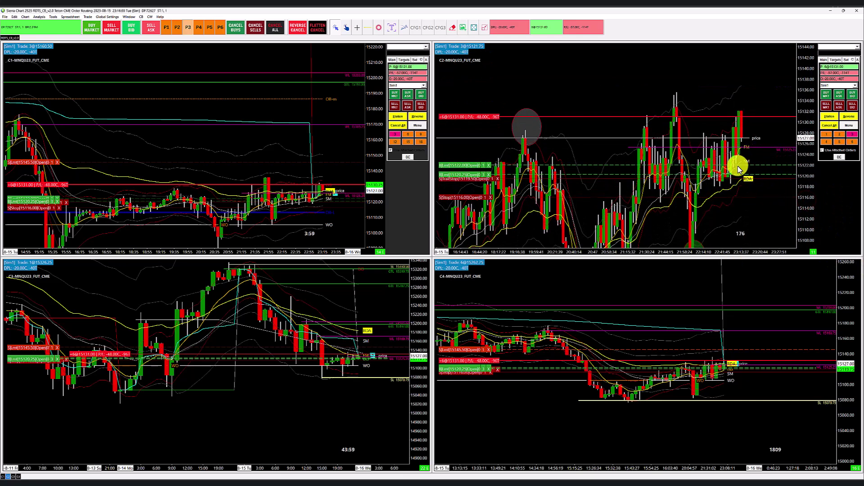